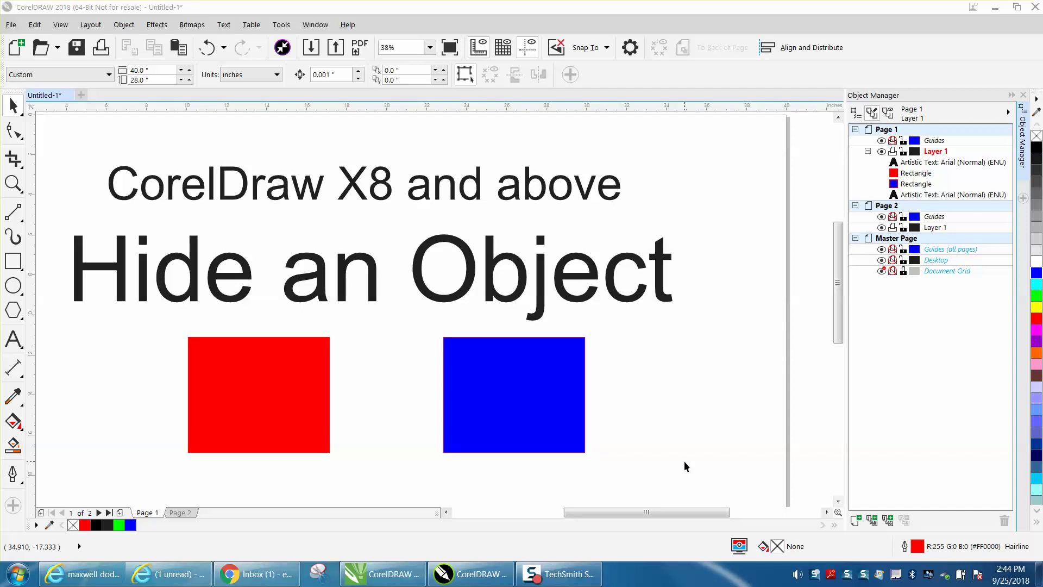
Zoom in on the page, then close the Object menu without choosing a command.
click(13, 184)
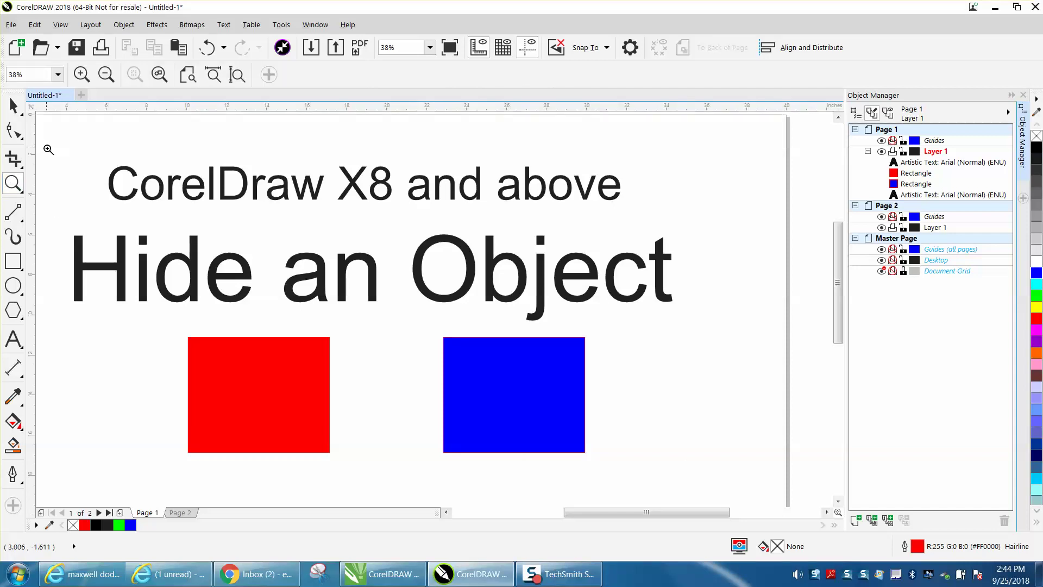
scroll(725, 455, up, 1)
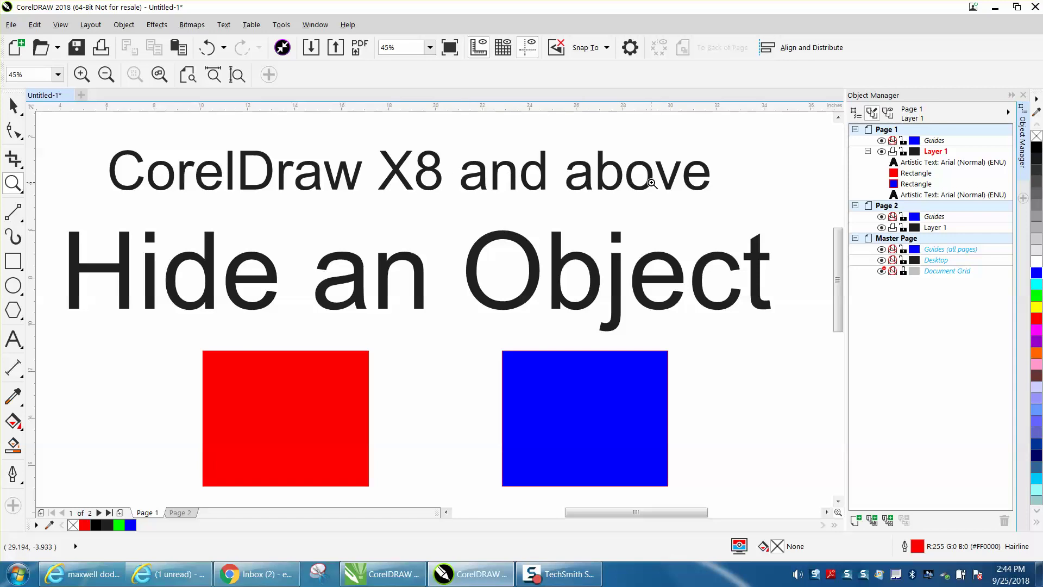
click(124, 24)
mouse_move(176, 352)
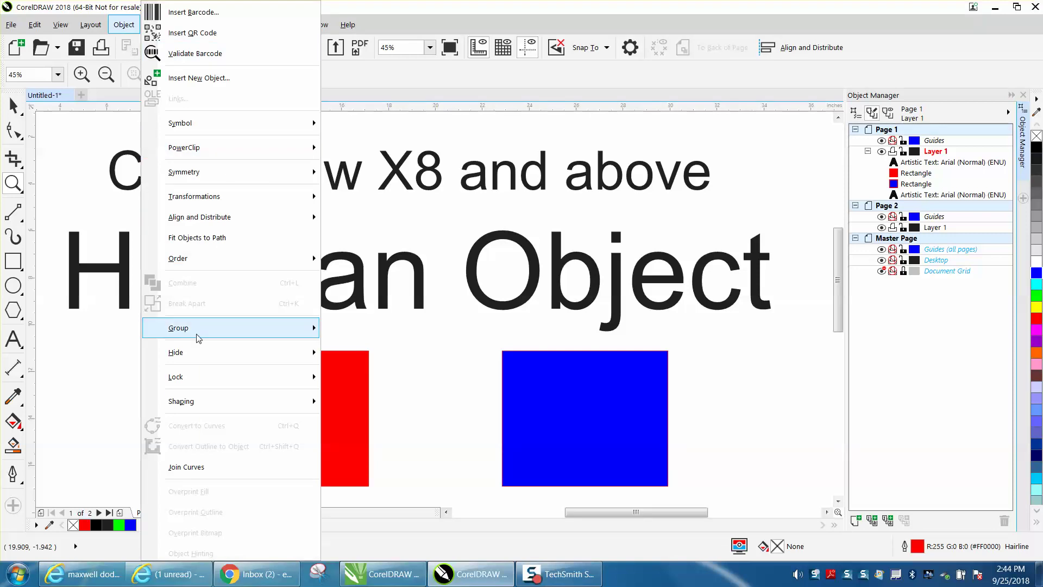
click(447, 347)
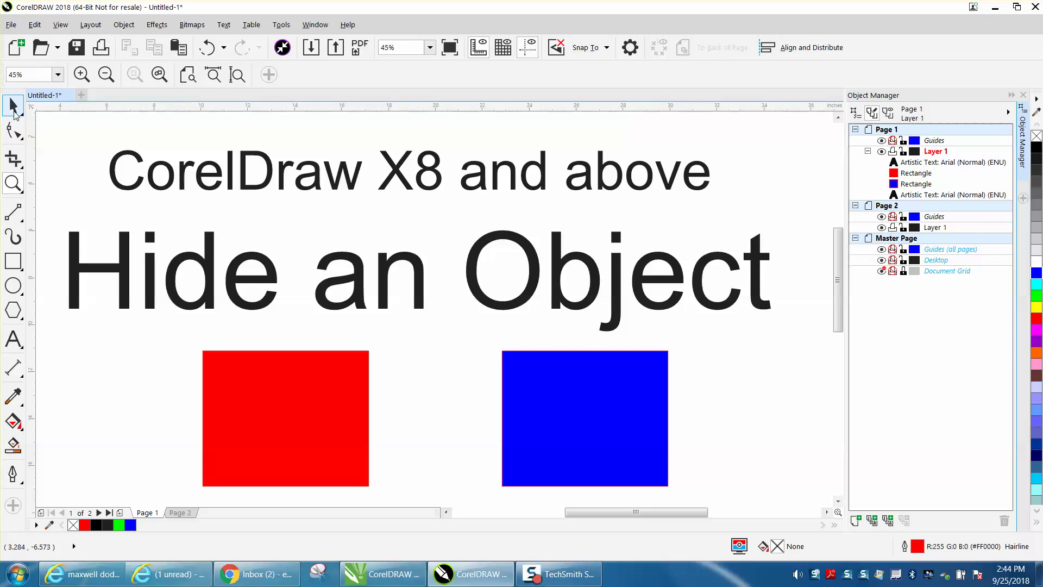
Select the blue rectangle and hide it with Hide Object.
key(space)
click(548, 378)
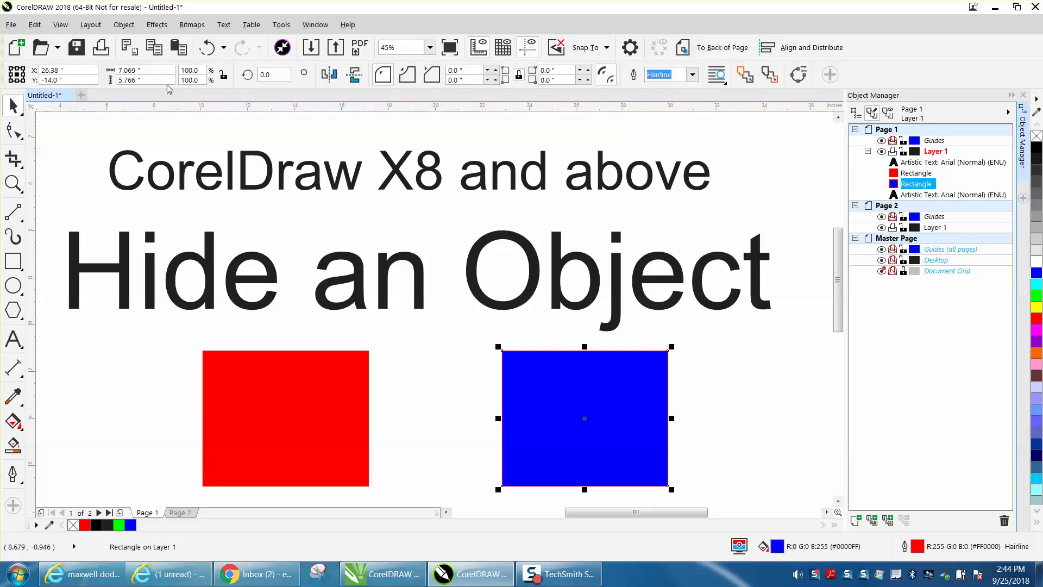
click(125, 24)
mouse_move(229, 352)
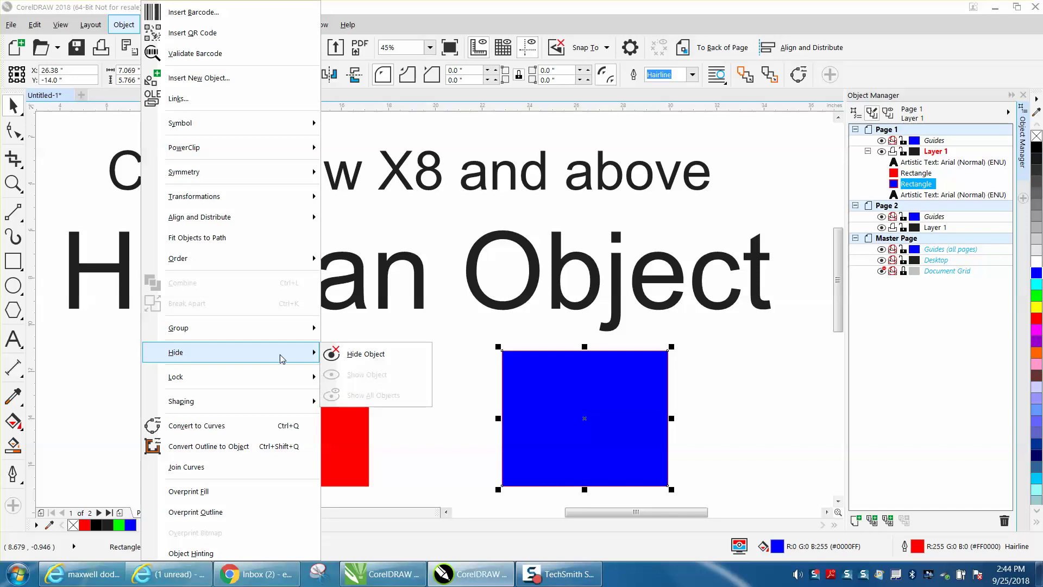
click(366, 354)
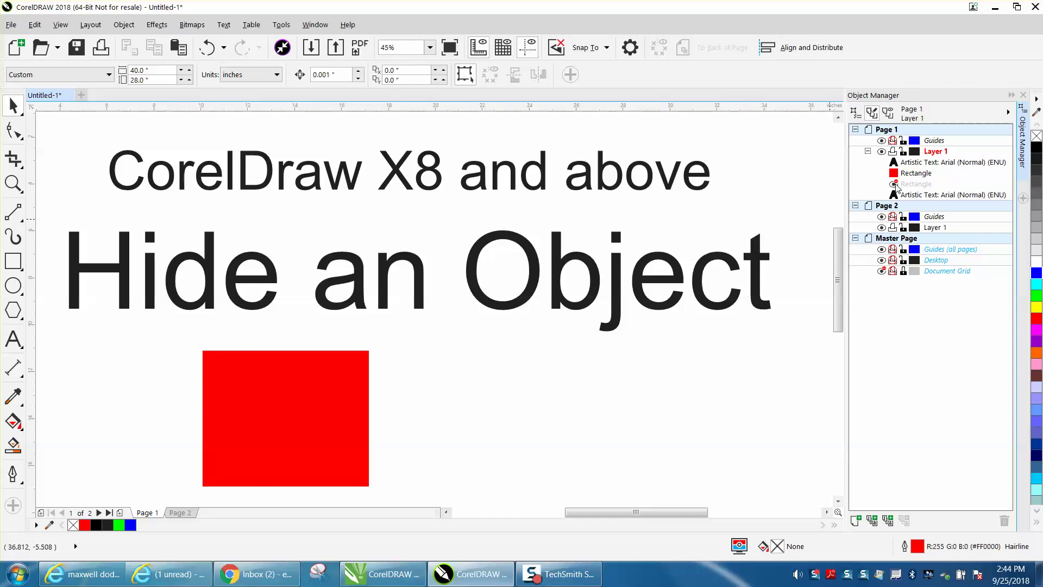
Select the hidden rectangle, clear the selection, then use Show All Objects to restore the blue rectangle.
click(914, 183)
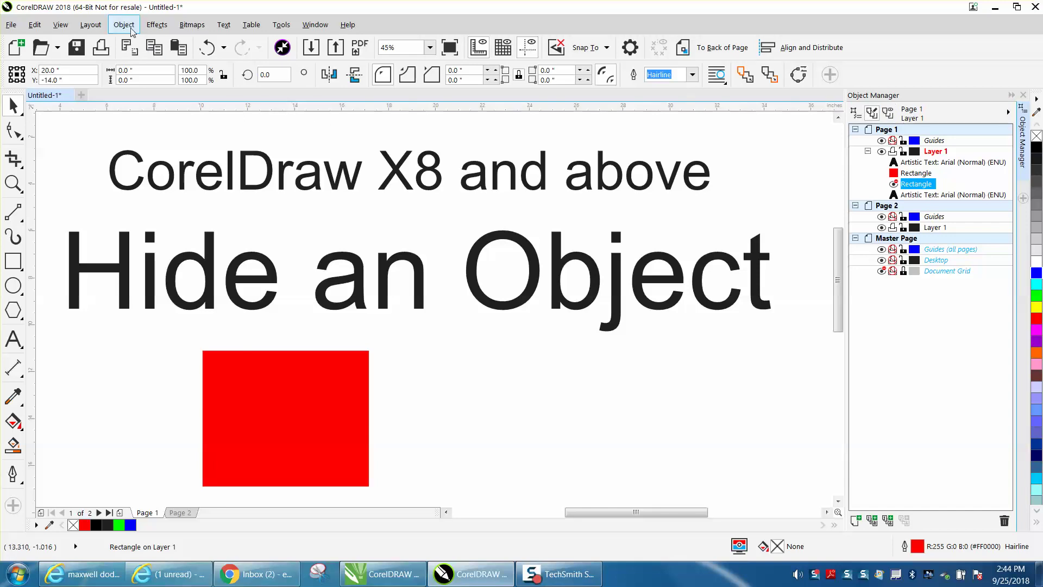
click(273, 383)
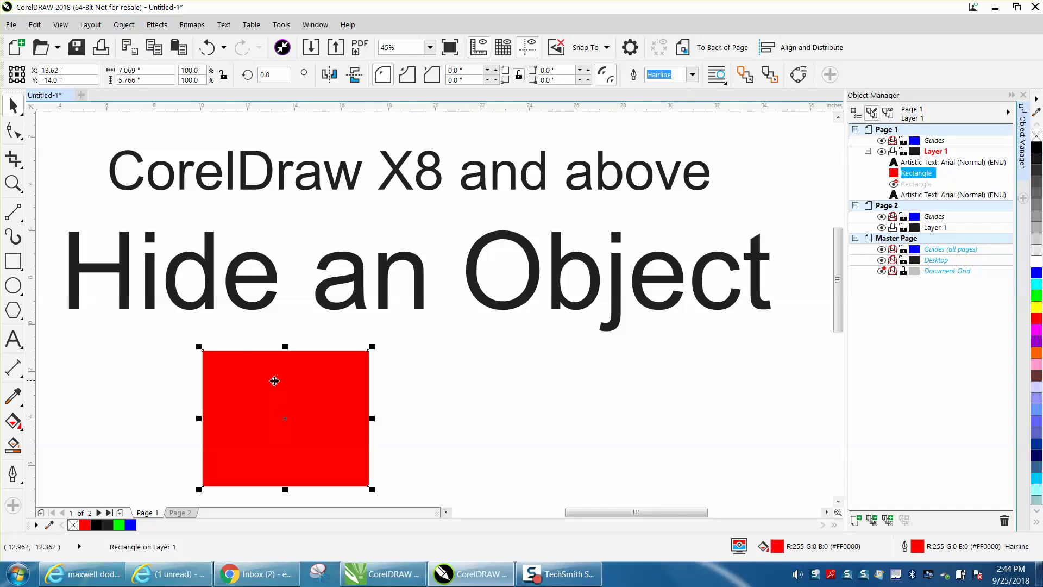
click(461, 398)
click(124, 24)
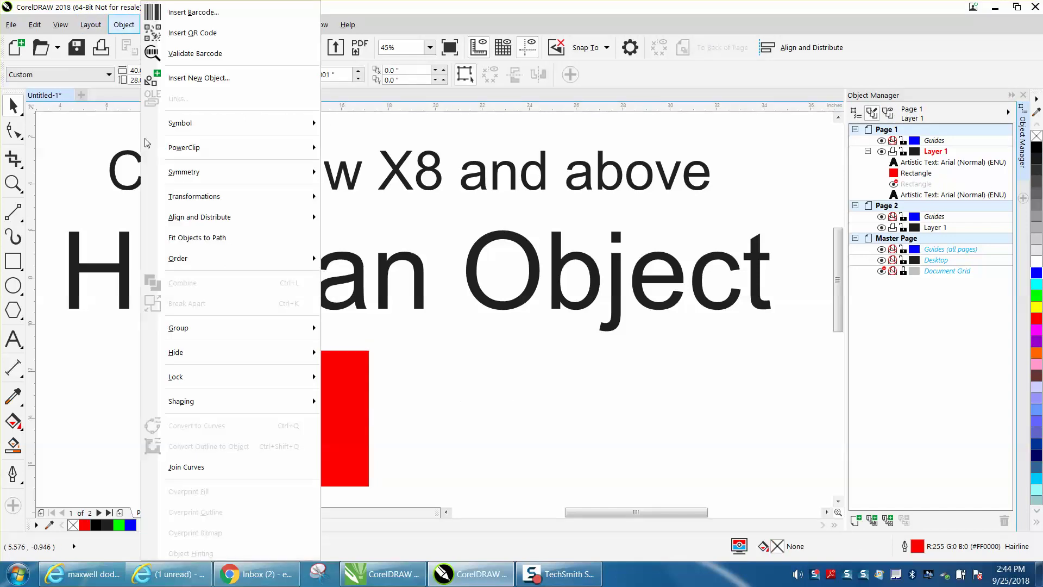
click(176, 352)
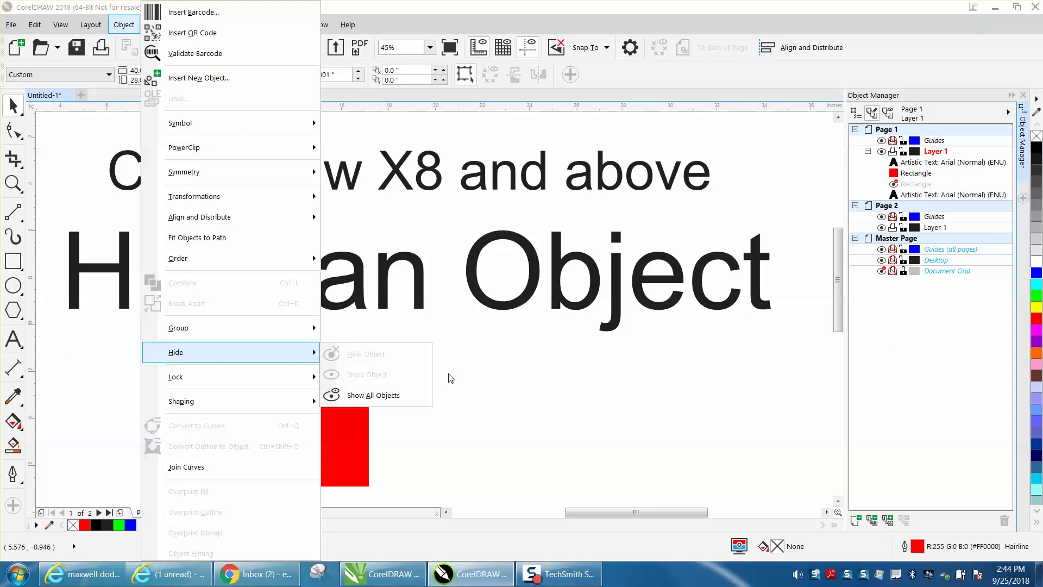
click(383, 398)
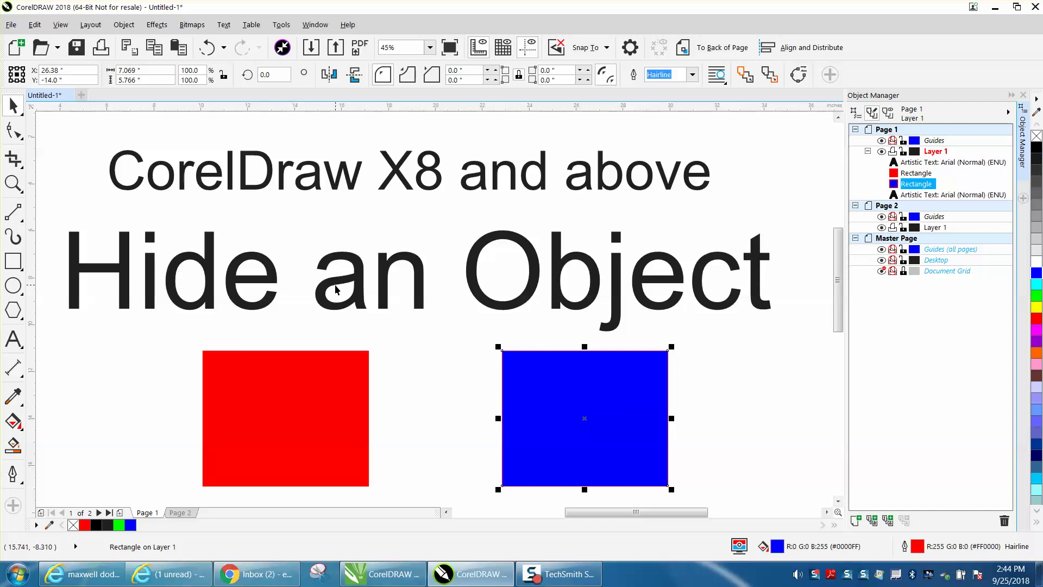
scroll(337, 292, down, 1)
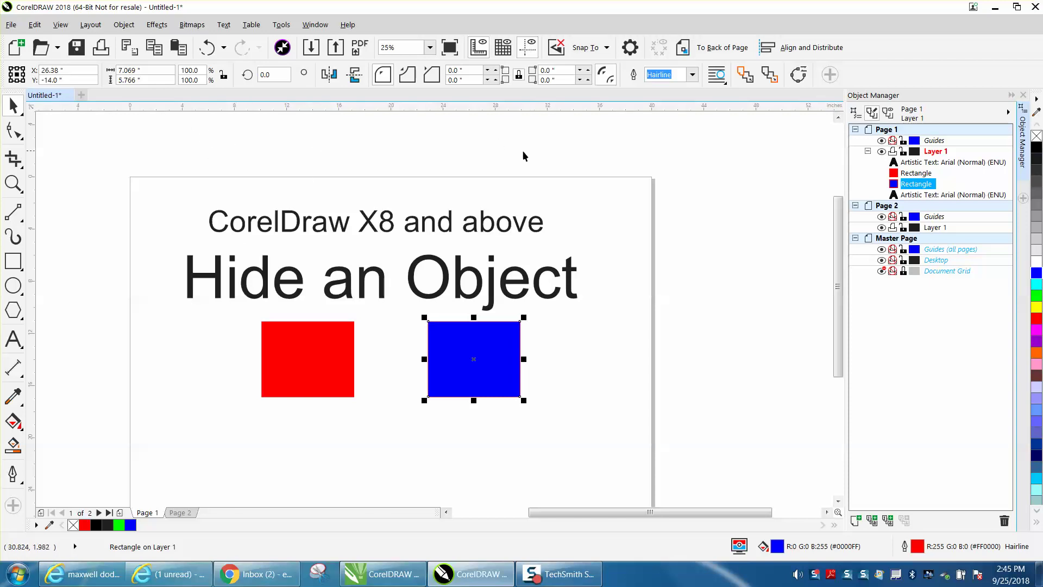
click(154, 179)
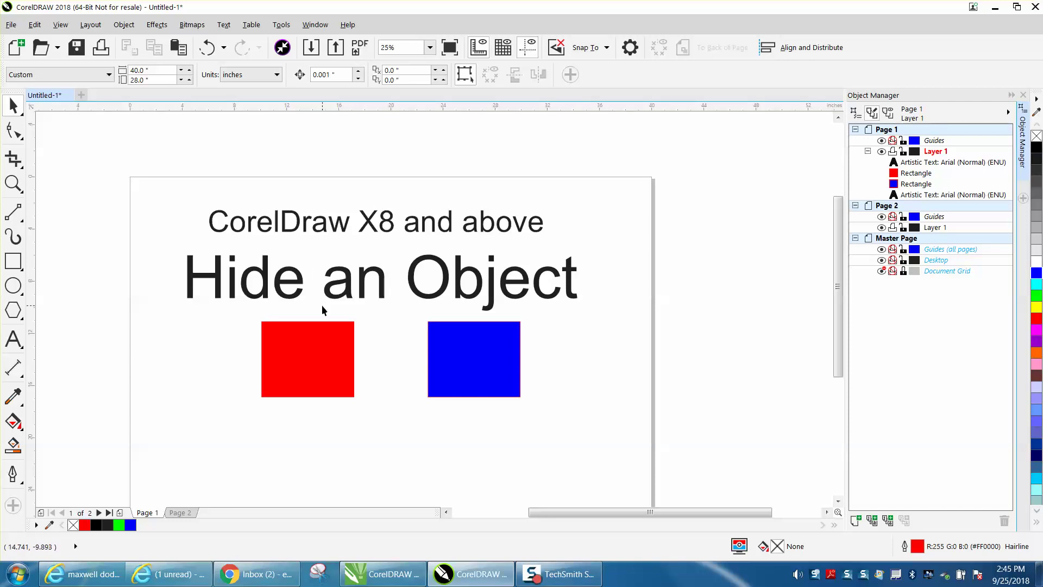
click(13, 183)
drag(160, 186, 638, 436)
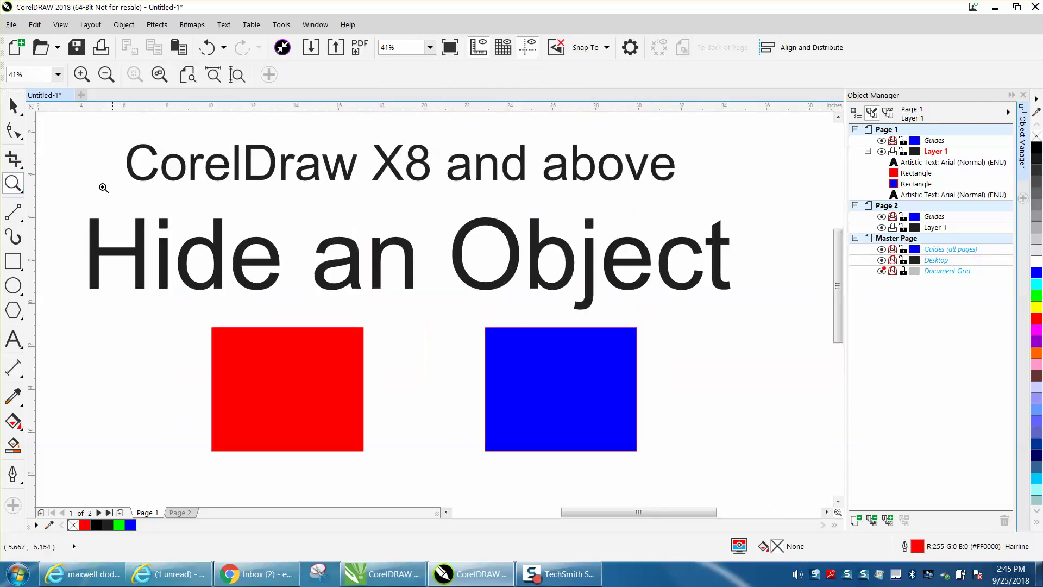
click(14, 106)
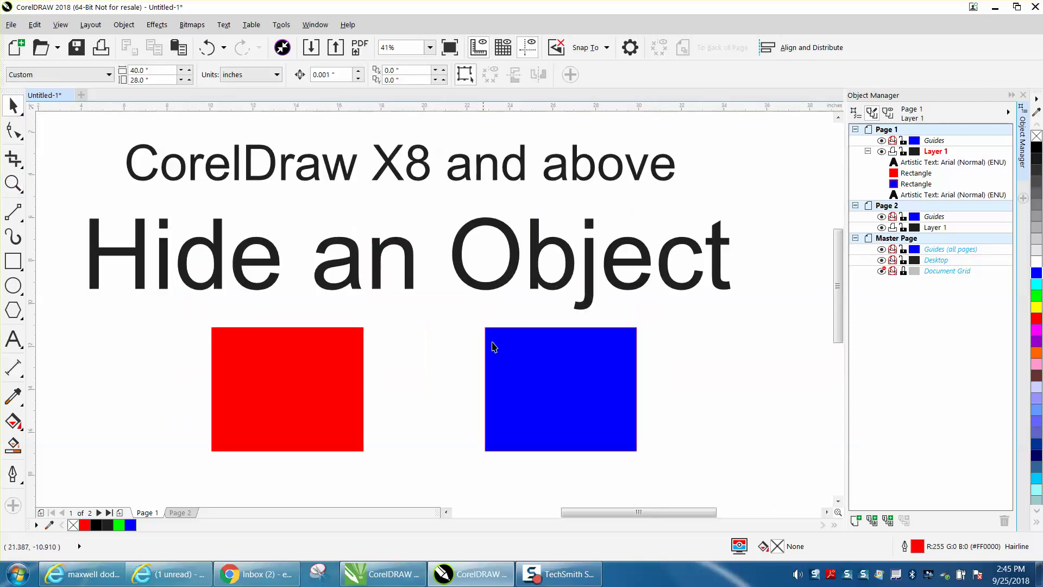
click(523, 363)
click(125, 25)
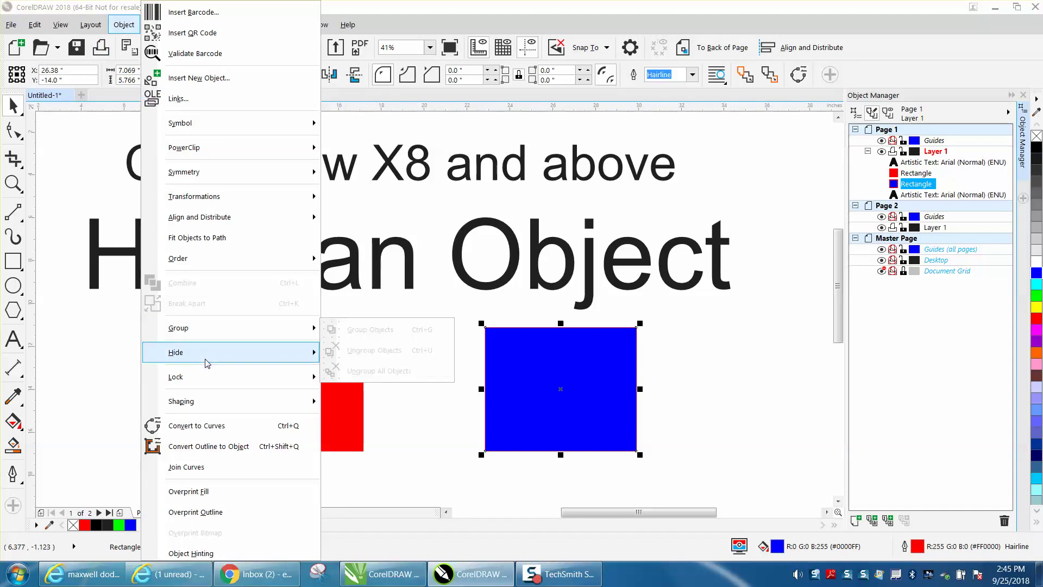
click(359, 351)
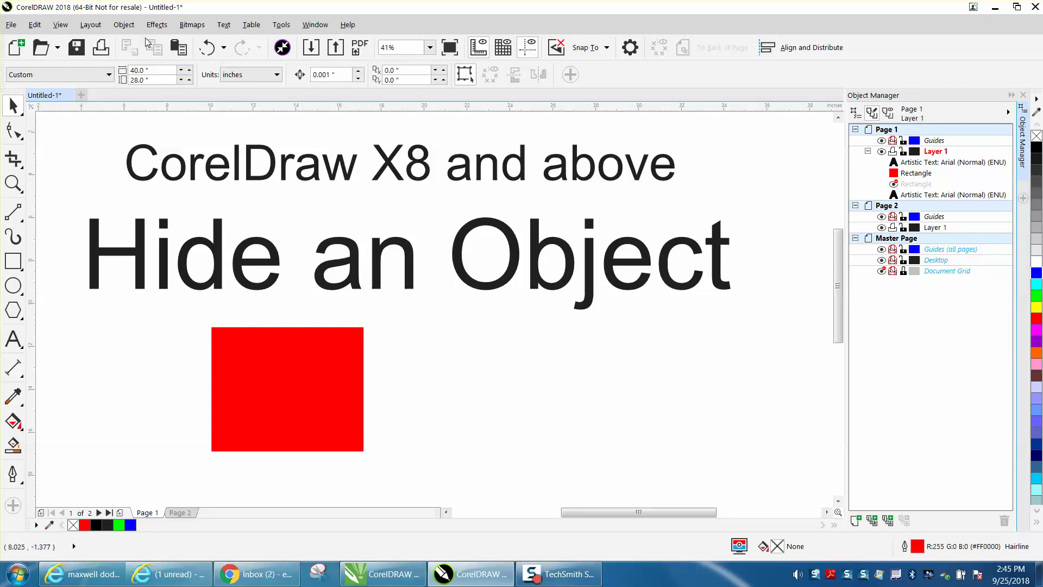
click(124, 25)
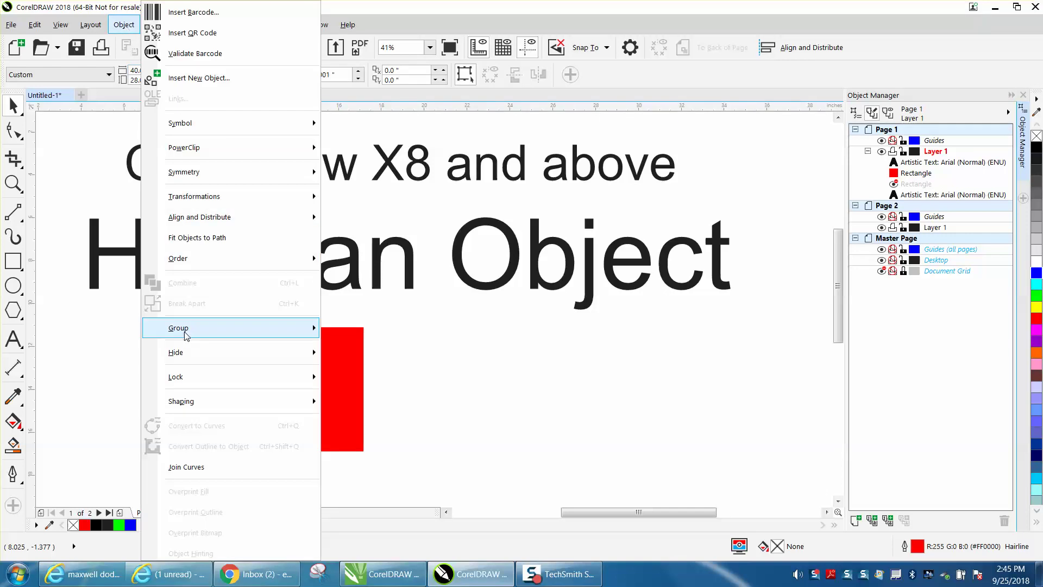
mouse_move(176, 352)
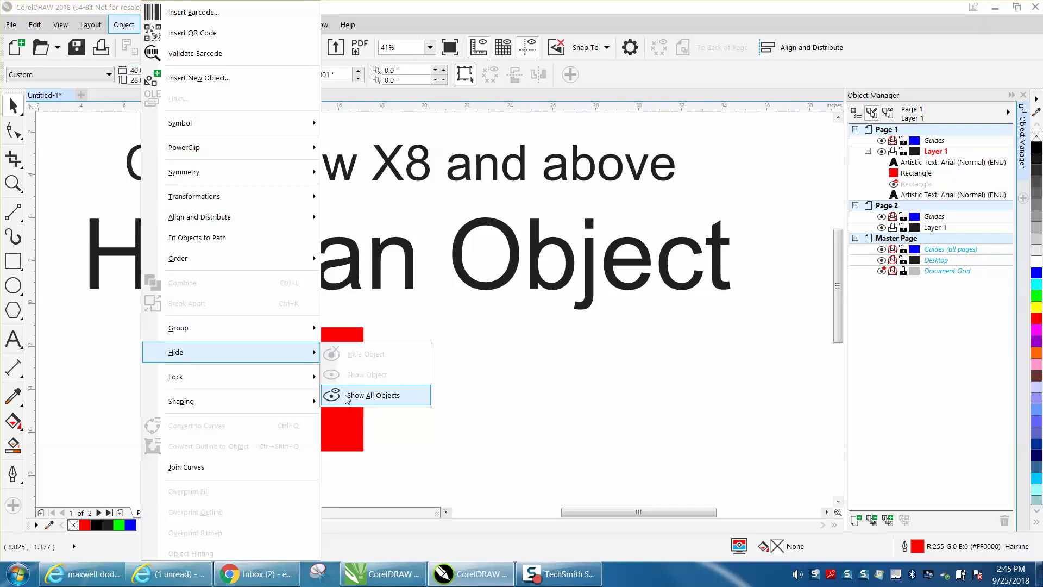
click(372, 395)
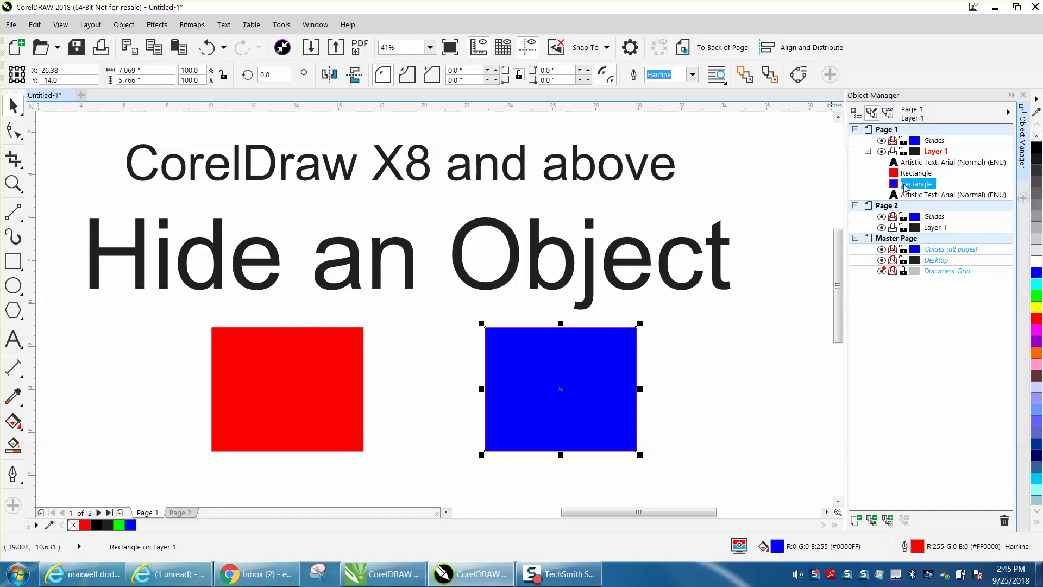
click(881, 152)
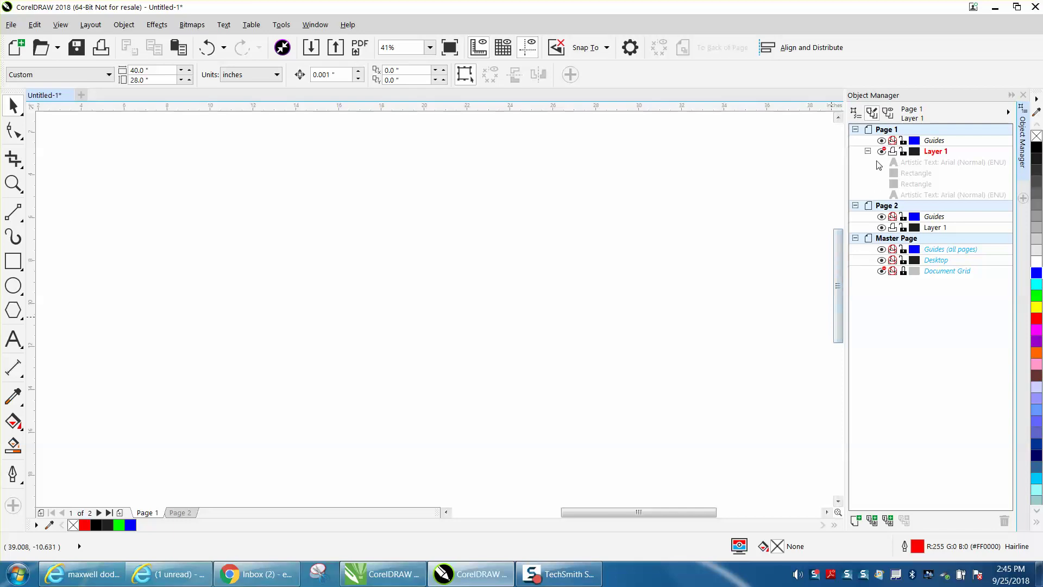
click(881, 152)
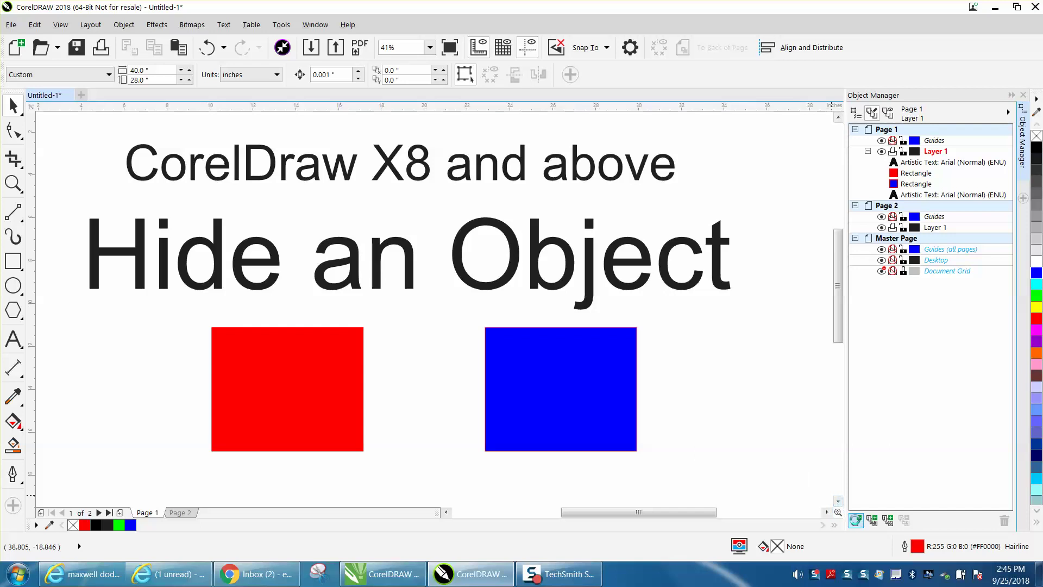
Create Layer 2 and move the blue rectangle onto it in the Object Manager.
click(857, 520)
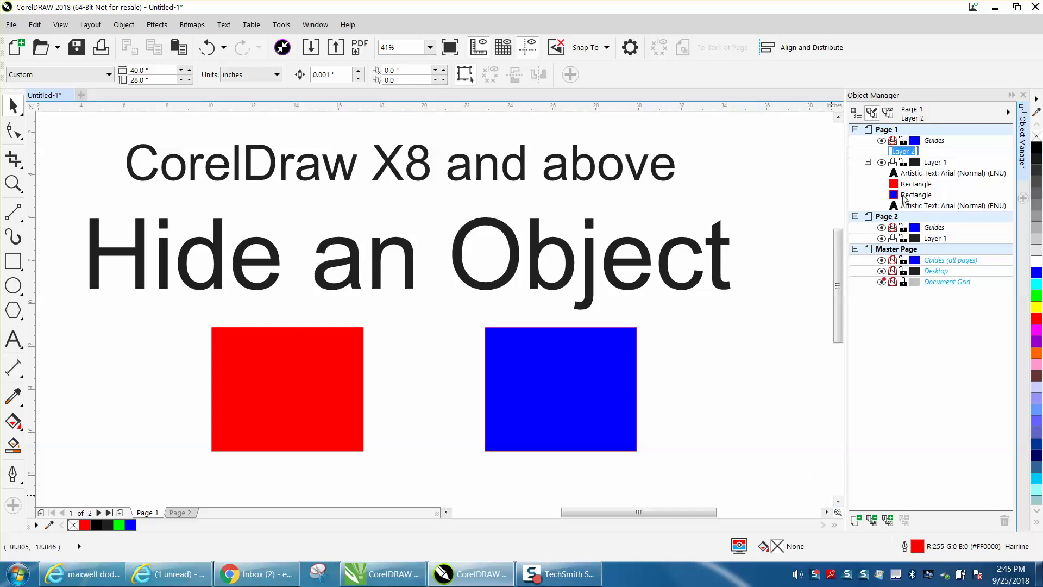
click(916, 195)
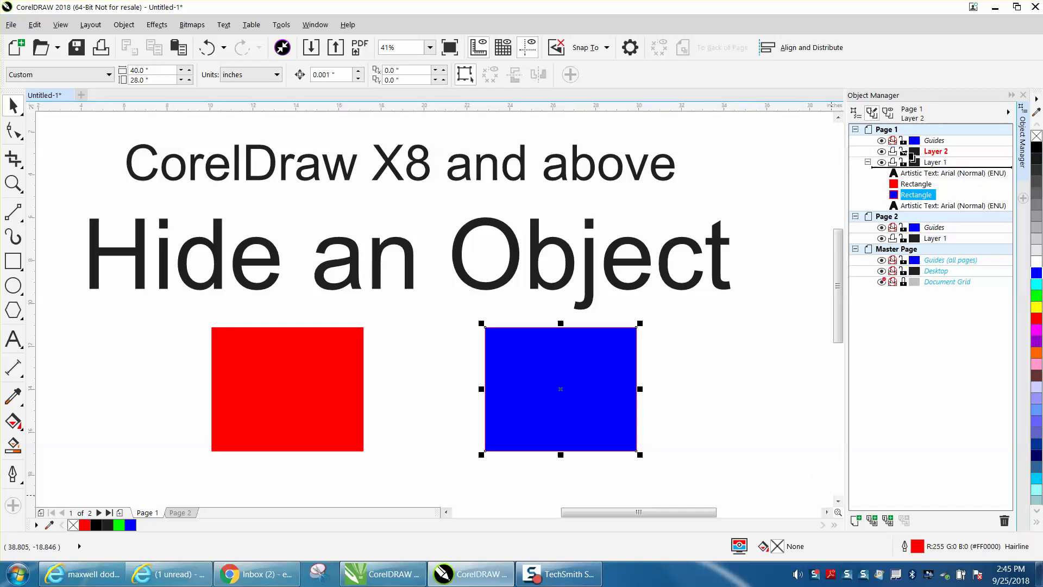
drag(913, 157, 914, 154)
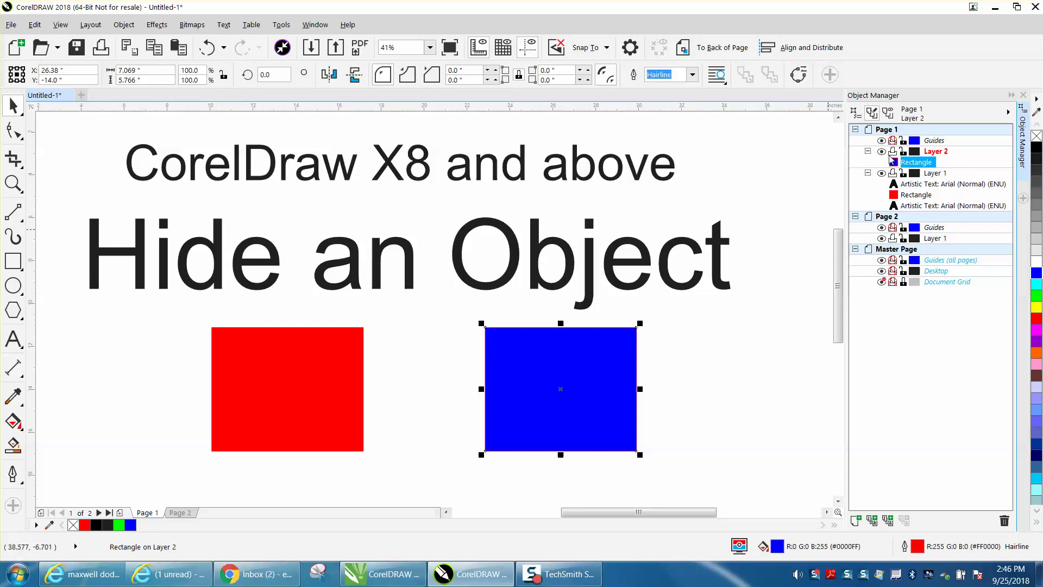
Hide Layer 2, then make it visible again.
click(882, 152)
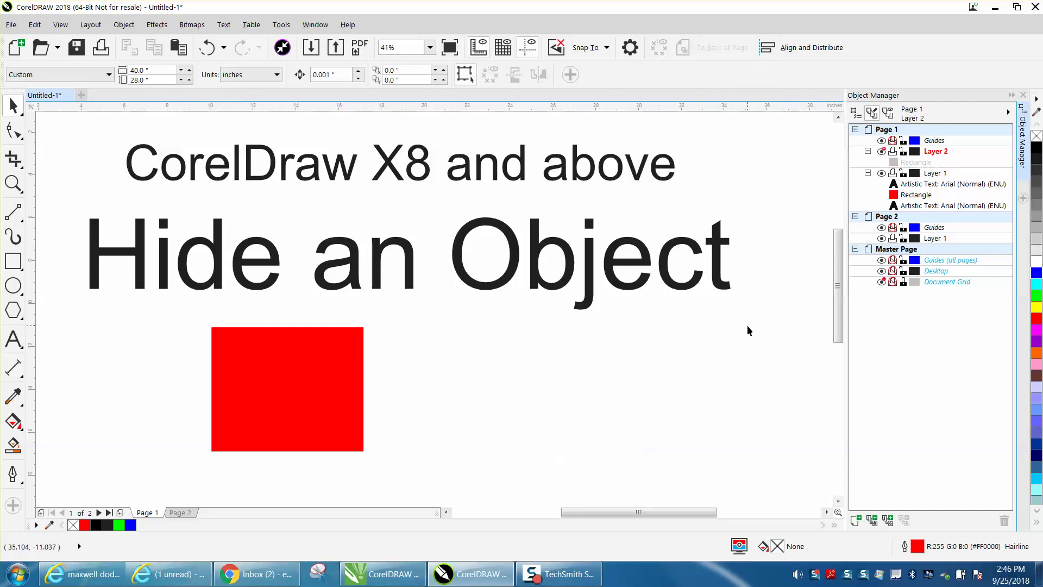
click(882, 152)
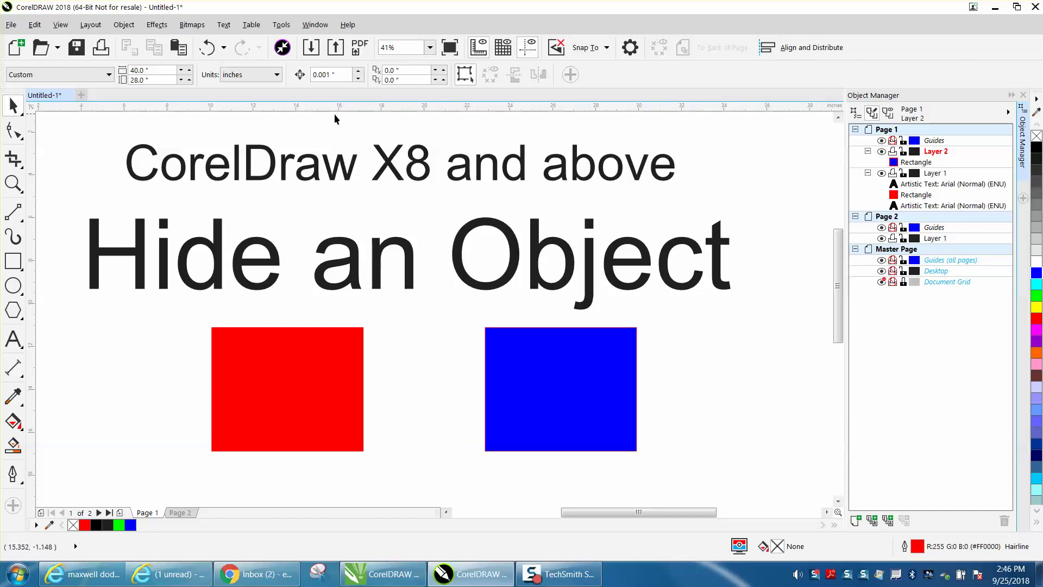
click(124, 24)
mouse_move(177, 352)
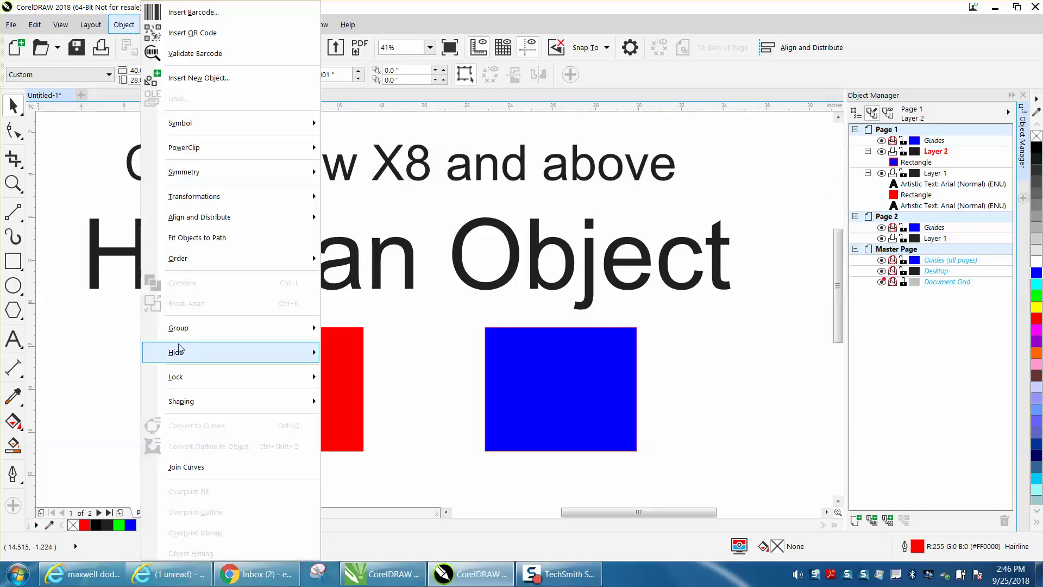
click(515, 349)
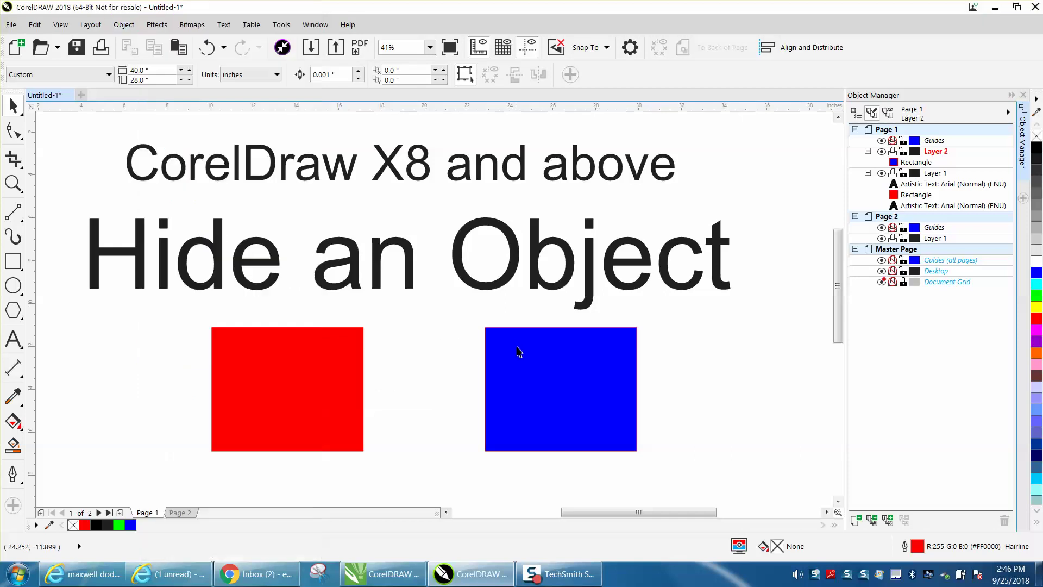
click(125, 25)
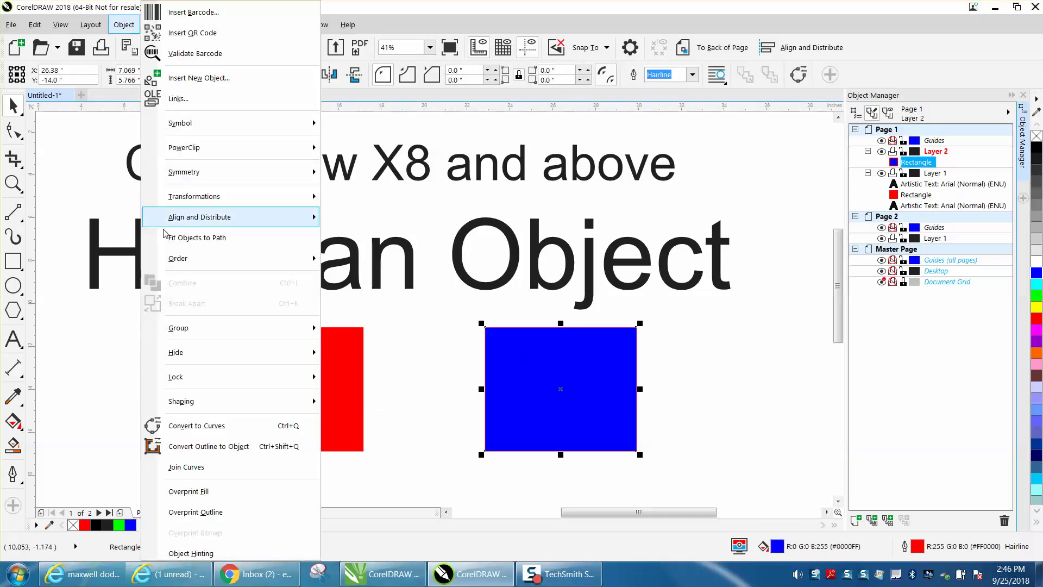
mouse_move(175, 353)
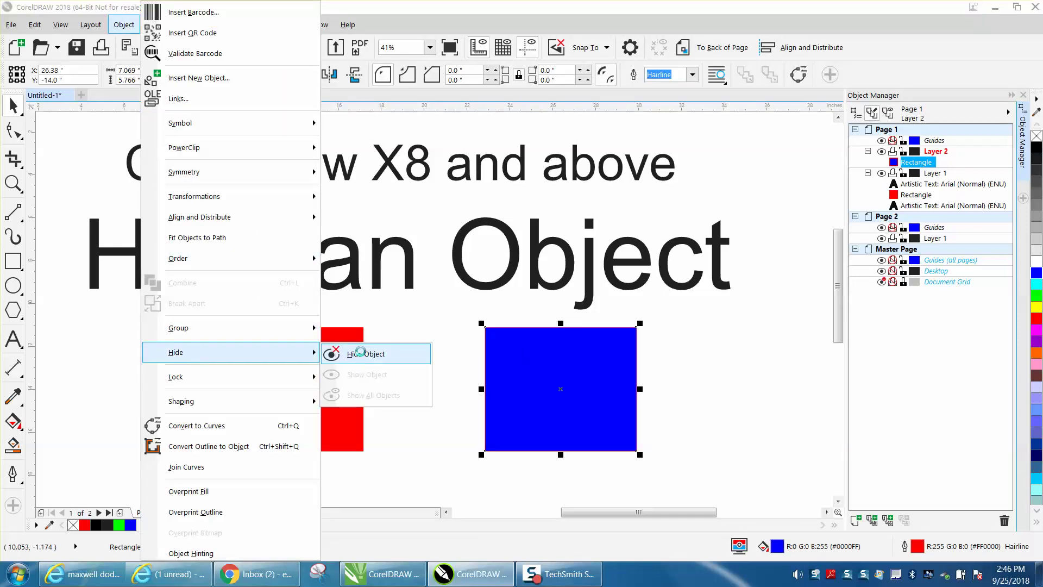
click(366, 354)
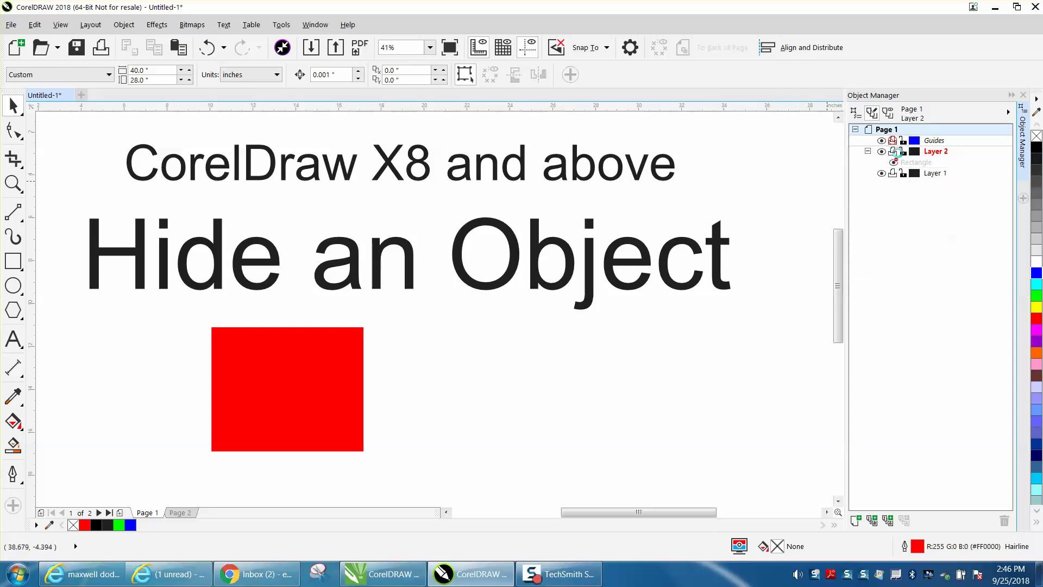
click(124, 24)
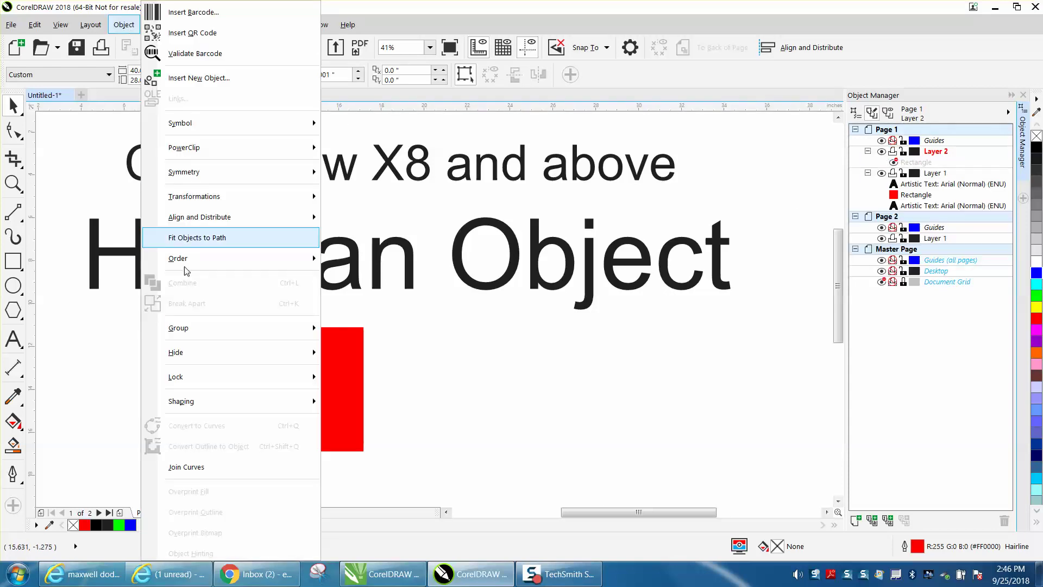
click(358, 396)
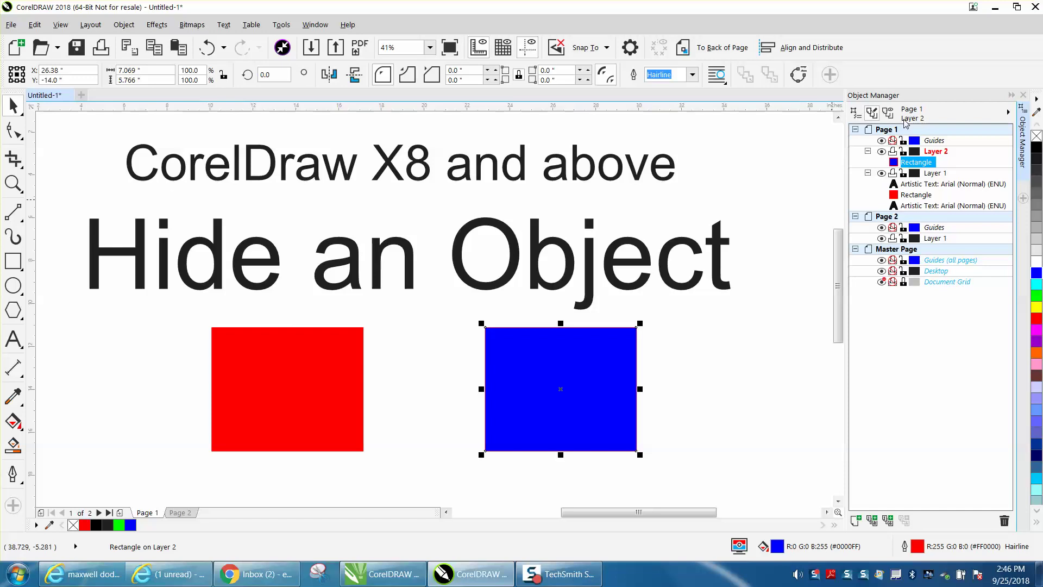
click(893, 162)
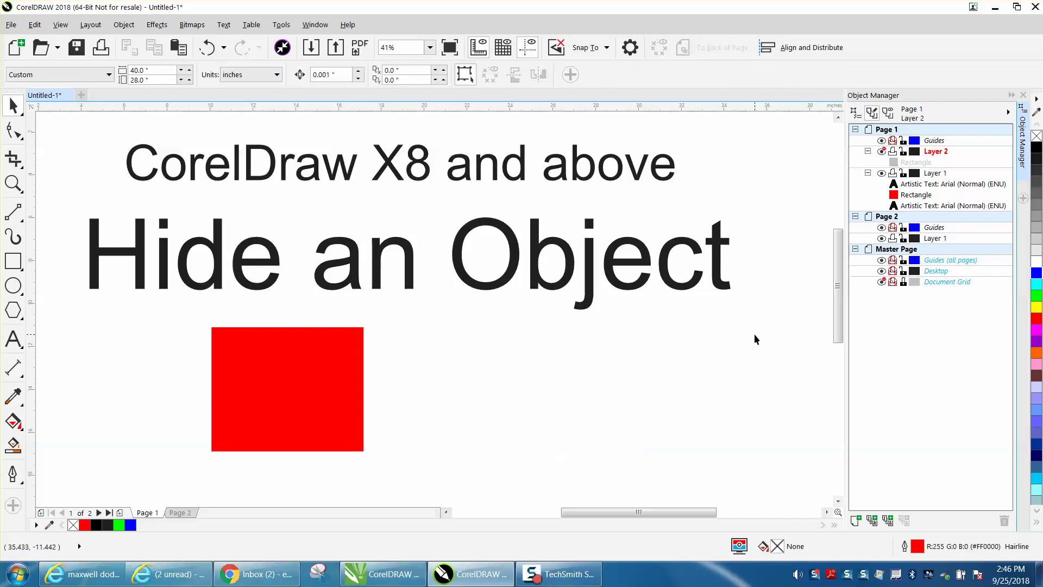
click(882, 152)
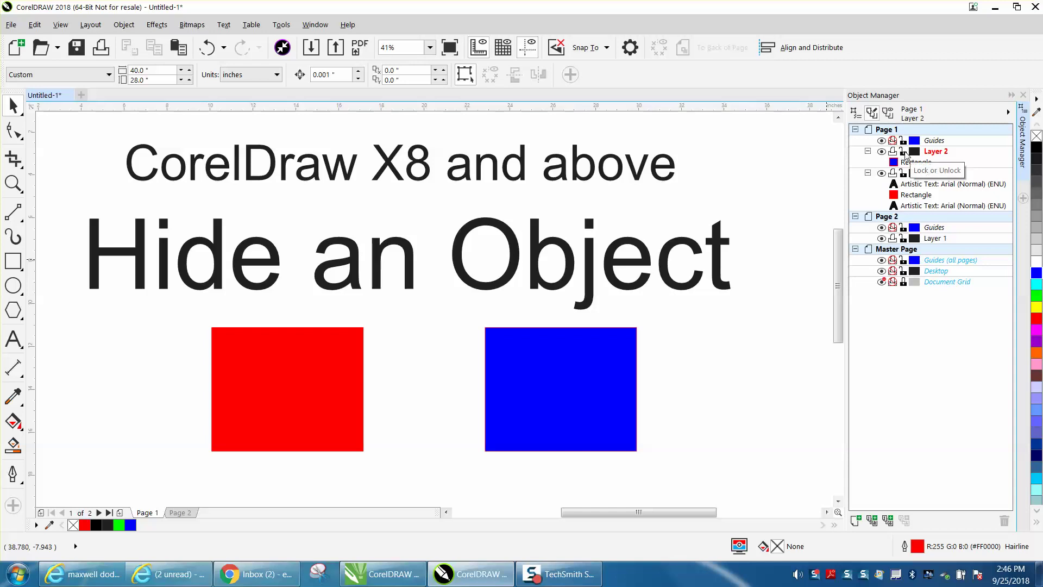
click(904, 152)
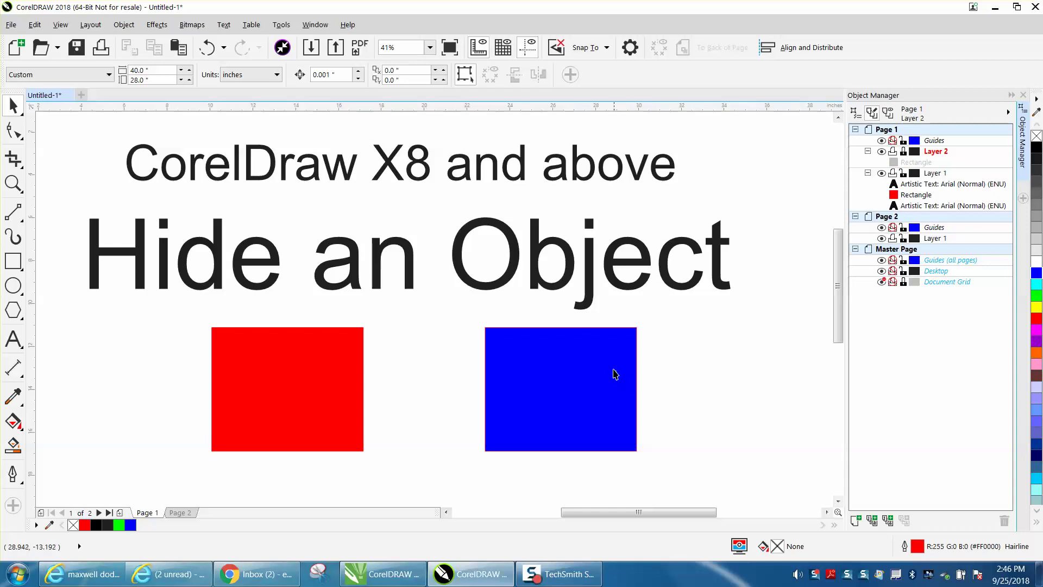
click(314, 359)
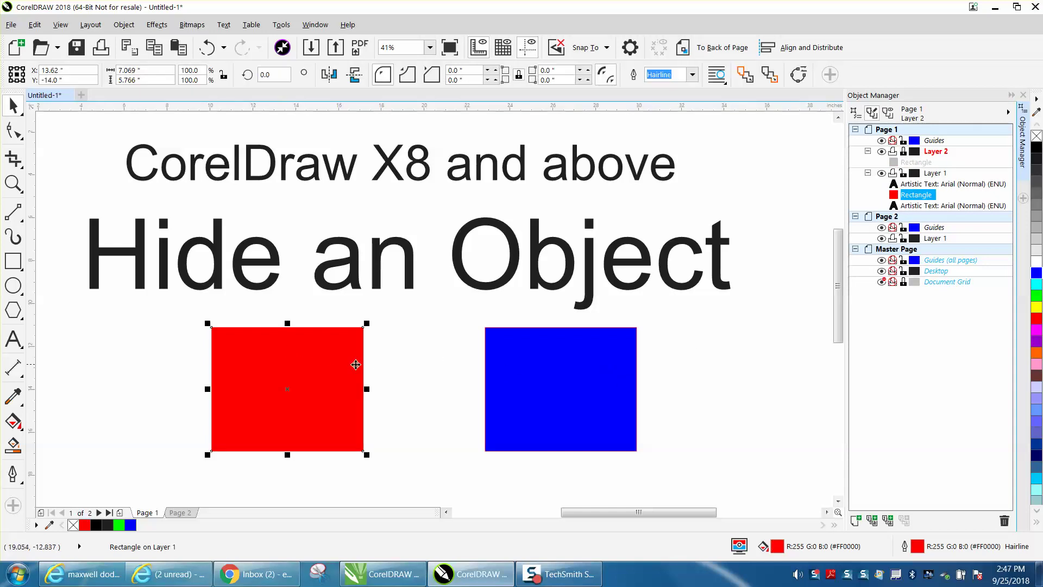
click(531, 369)
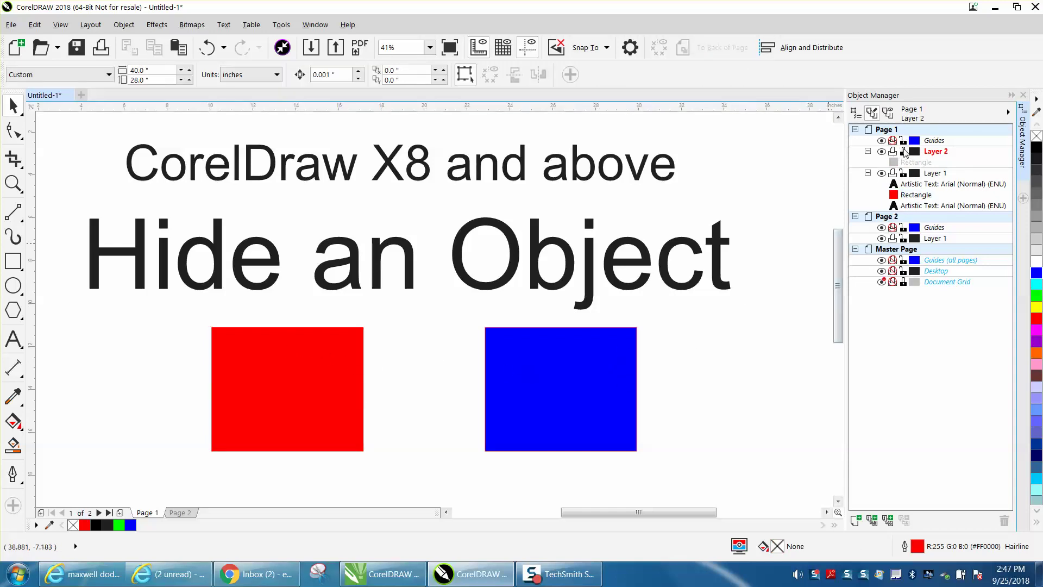
click(904, 152)
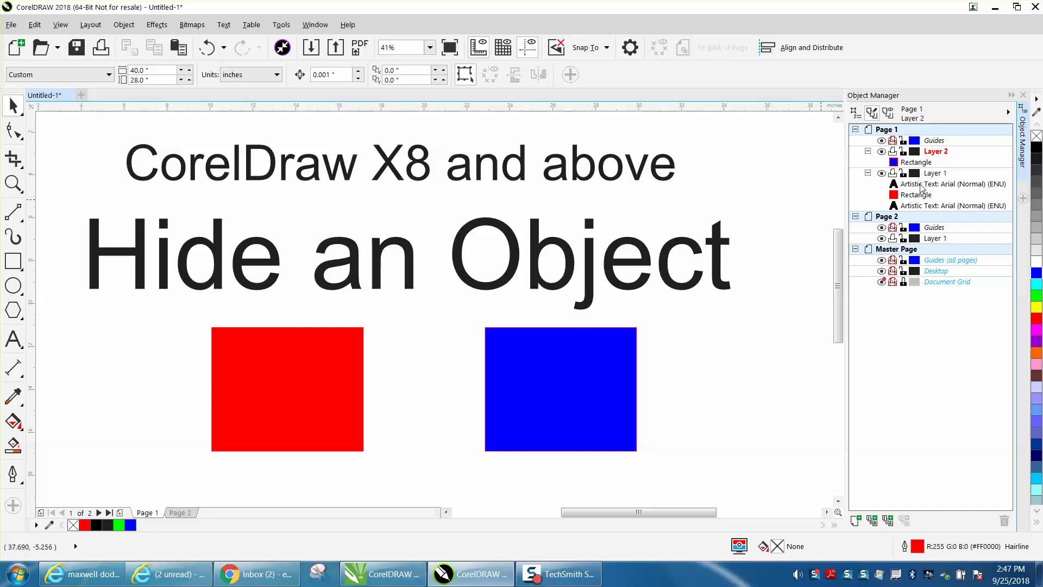